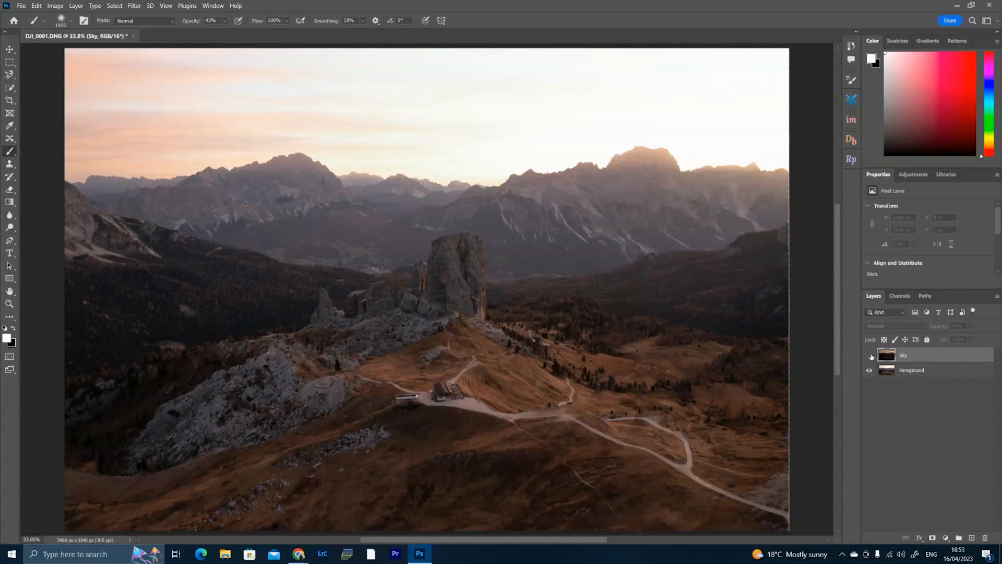
Compare the Sky and Foreground exposures by switching the Sky layer's visibility.
left_click(870, 356)
left_click(927, 371)
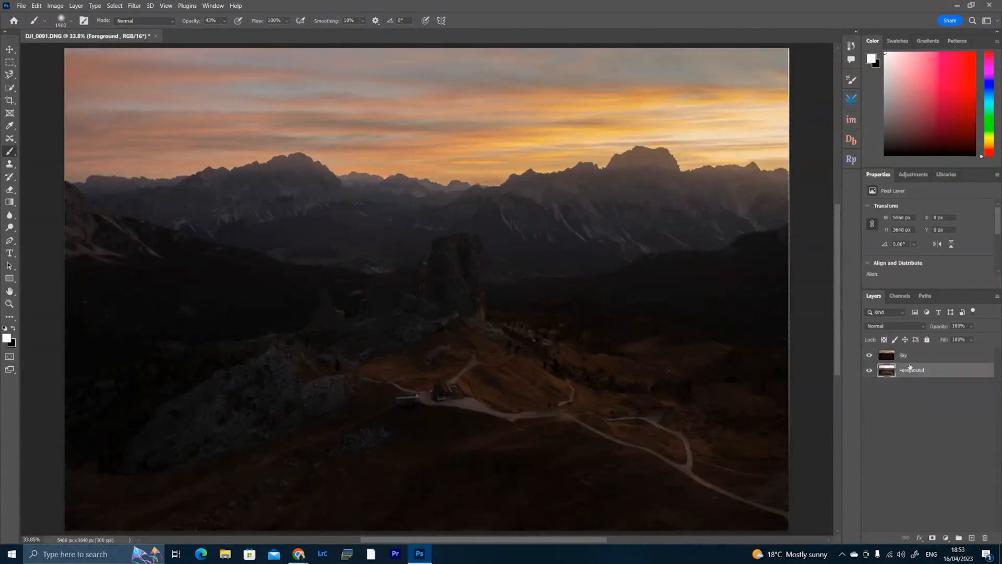
left_click(909, 358)
left_click(871, 356)
left_click(872, 357)
left_click(871, 356)
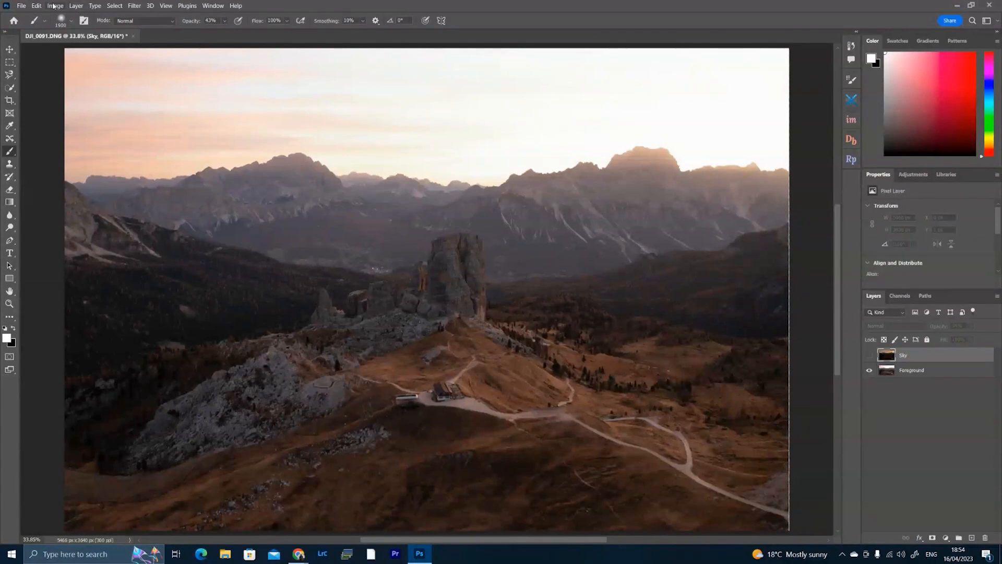
Show the Sky layer, select it together with the Foreground layer, and look up the Auto-Align Layers command.
left_click(36, 6)
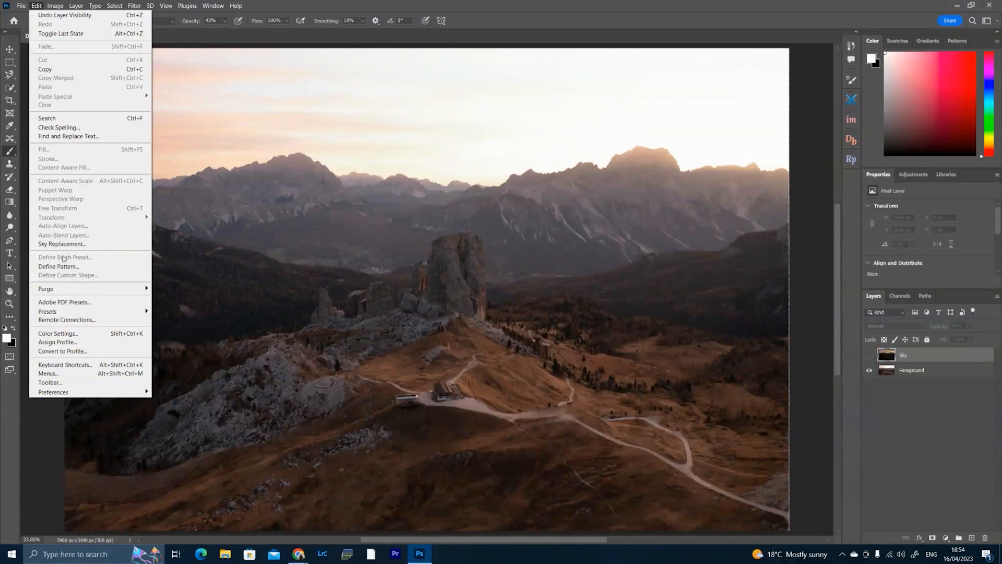
left_click(869, 355)
left_click(911, 370, "shift")
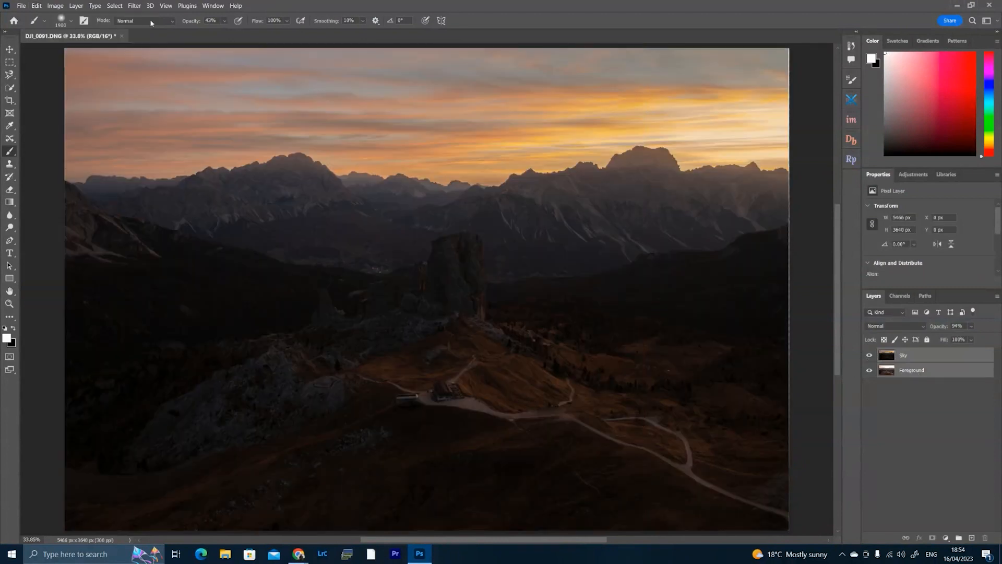
left_click(40, 5)
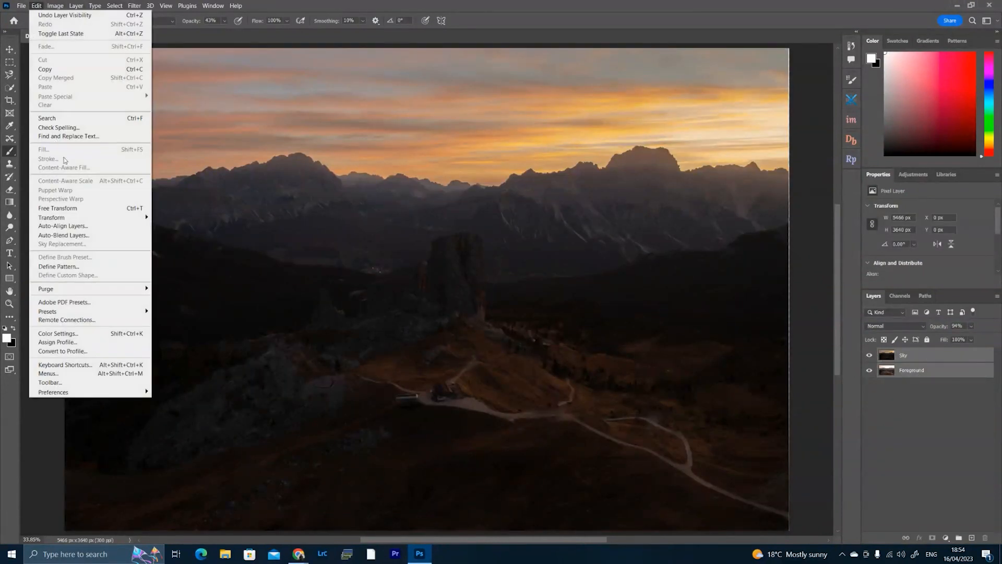
left_click(927, 362)
Set the Sky layer's opacity to 100% and hide the layer.
left_click(912, 359)
left_click_drag(943, 328, 970, 328)
left_click(870, 356)
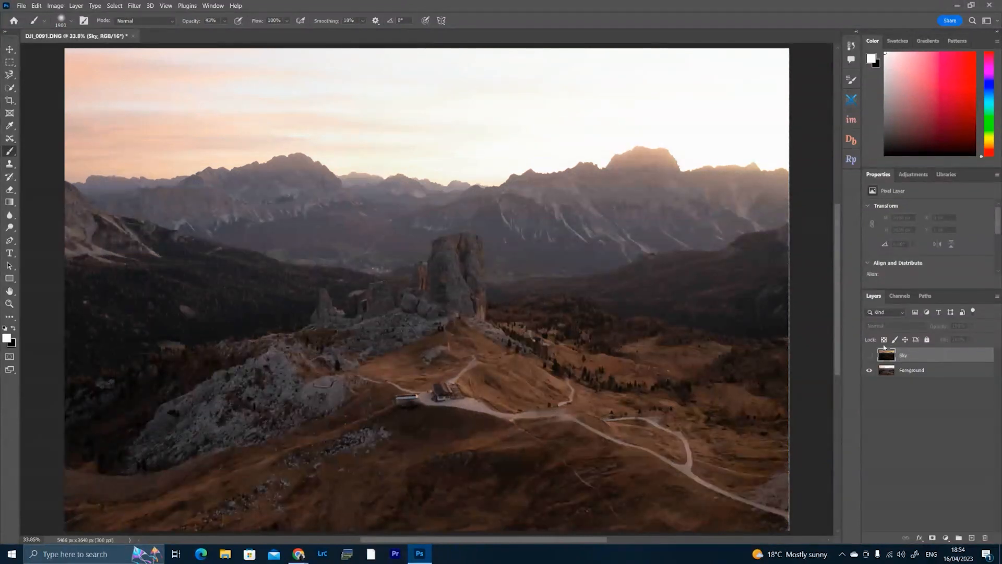
left_click(870, 355)
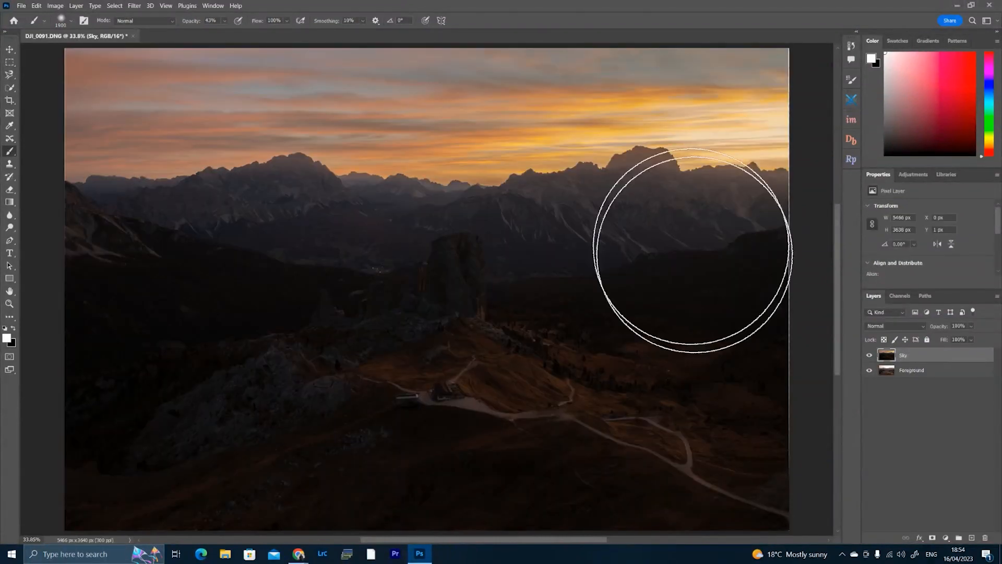
left_click(869, 356)
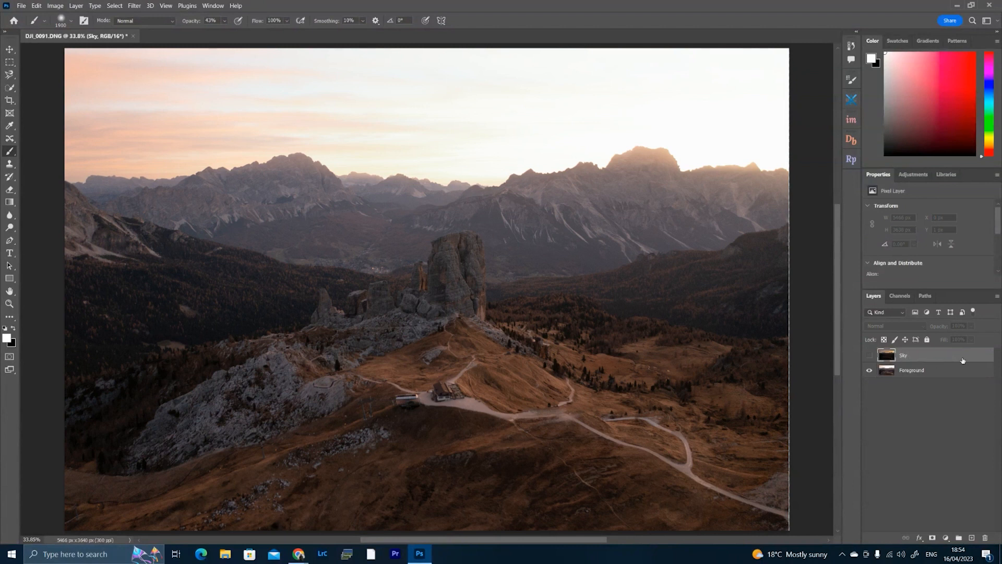
Mask the Sky layer with the merged RGB image using Apply Image, Multiply at 100% opacity, and show the layer.
left_click(933, 538)
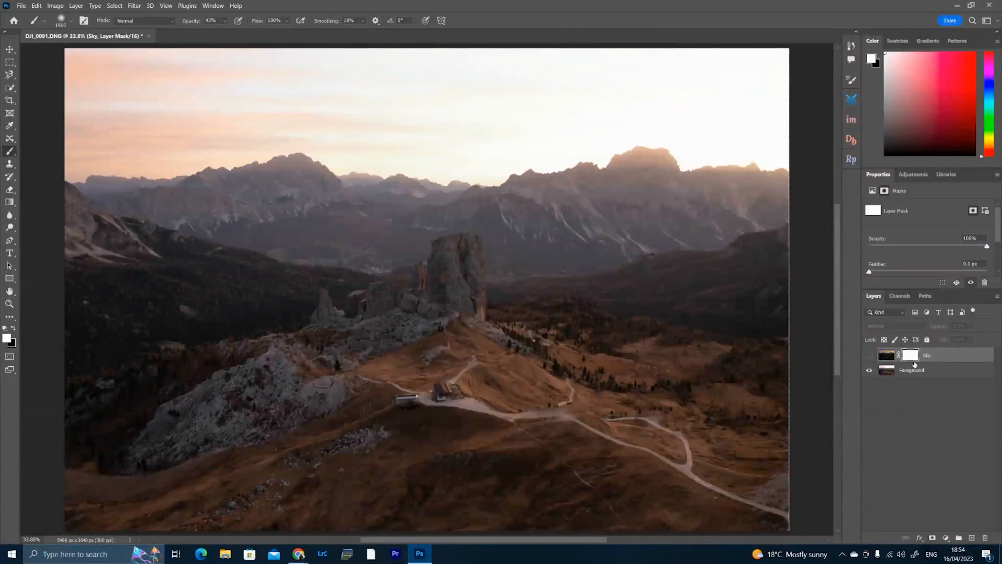
left_click(55, 6)
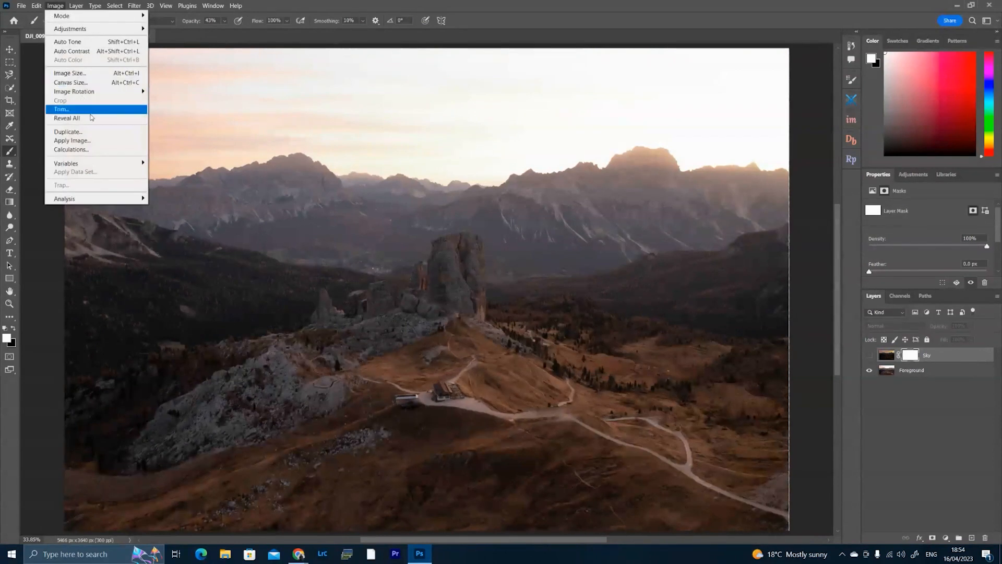
left_click(94, 141)
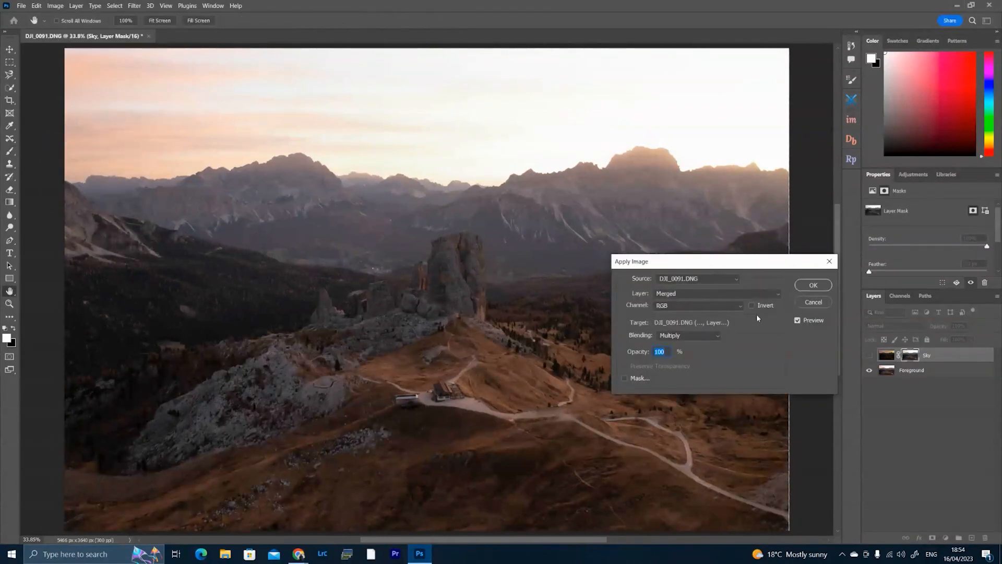
left_click(813, 285)
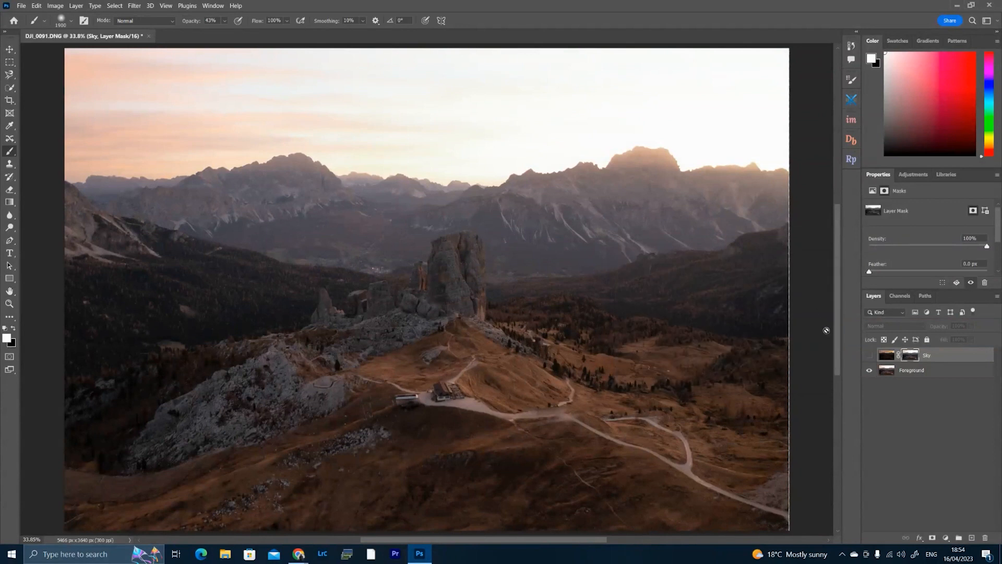
left_click(869, 356)
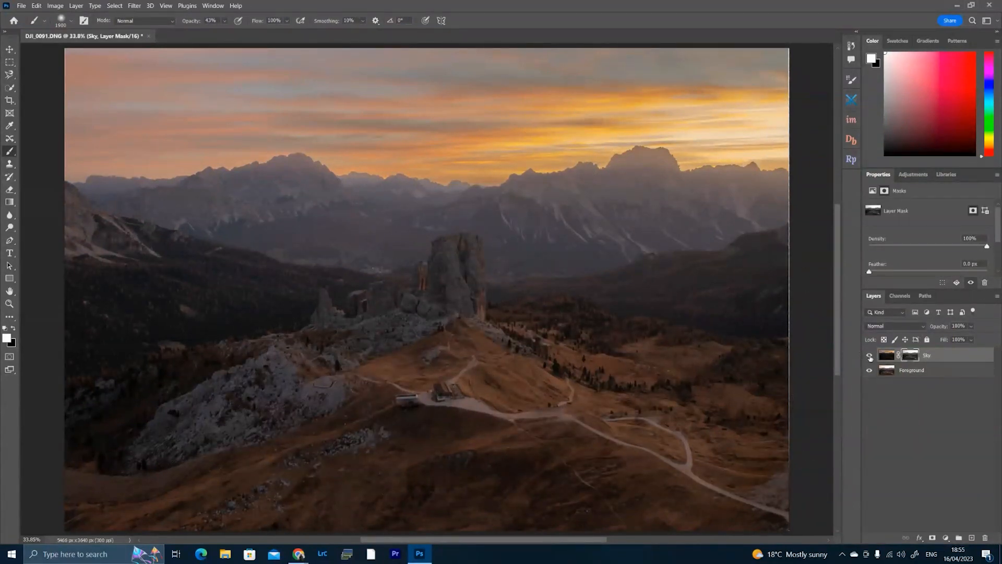
Examine the hillside around the hut up close with the Sky layer shown and hidden.
key("z")
left_click_drag(448, 347, 466, 348)
left_click_drag(517, 451, 432, 362)
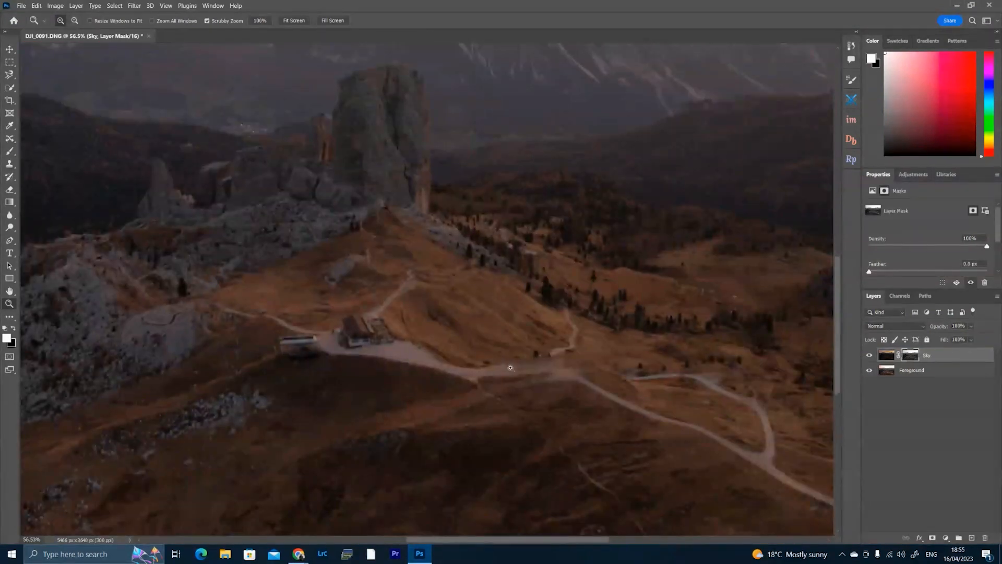
left_click(867, 358)
left_click(868, 359)
left_click(868, 358)
left_click(867, 358)
left_click(867, 358)
left_click(868, 358)
left_click(867, 358)
left_click(868, 358)
left_click(868, 358)
left_click(867, 359)
left_click(868, 358)
left_click(868, 357)
left_click(868, 358)
left_click(869, 358)
left_click(868, 357)
left_click(868, 358)
left_click(294, 21)
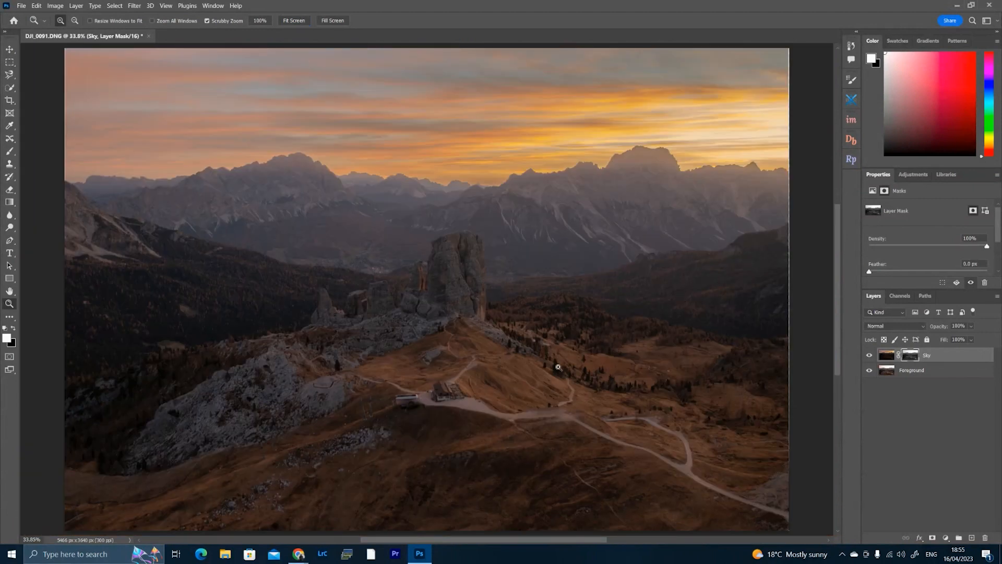
Paint black over the land on the Sky layer mask with a 3200 px brush at 100% opacity.
key("b")
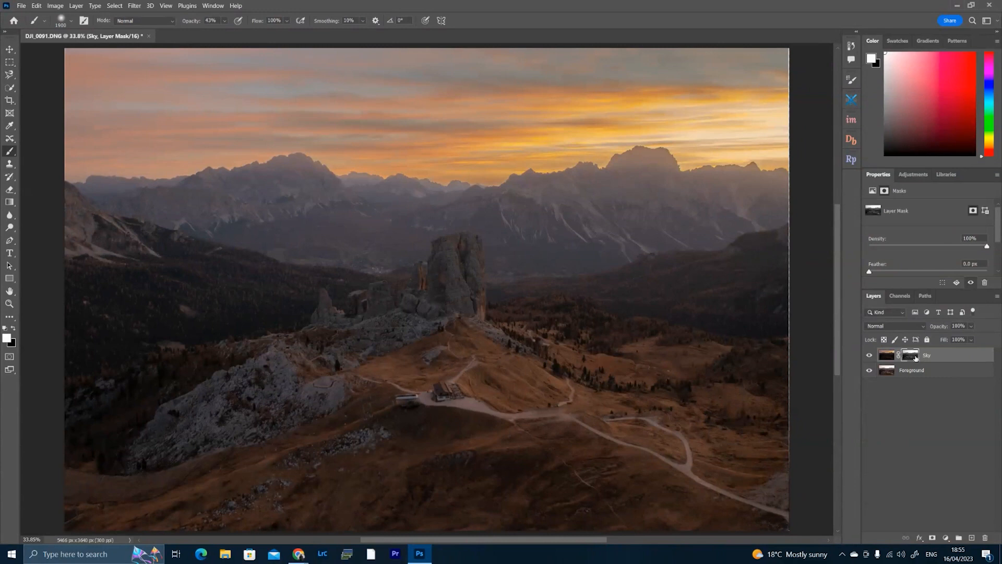
left_click(14, 328)
left_click_drag(190, 22, 259, 34)
key("bracketright")
key("bracketright")
key("bracketright")
key("bracketright")
key("bracketright")
key("bracketright")
key("bracketright")
key("bracketright")
key("bracketright")
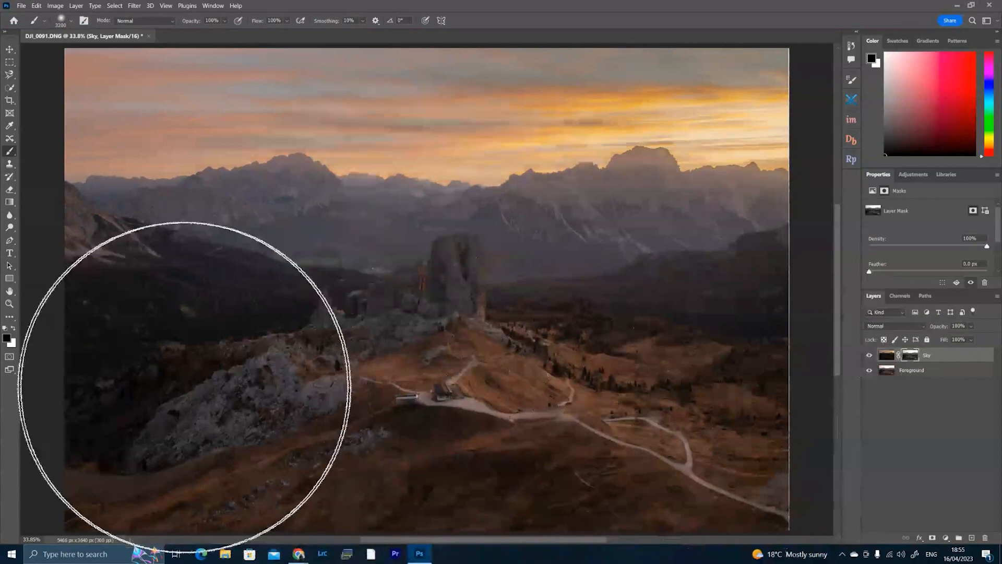
mouse_move(760, 390)
left_mouse_down()
mouse_move(10, 425)
mouse_move(832, 403)
mouse_move(67, 425)
mouse_move(754, 397)
left_mouse_up()
Compare the painted blend with the Sky layer shown and hidden.
left_click(869, 356)
left_click(869, 356)
left_click(869, 356)
left_click(869, 356)
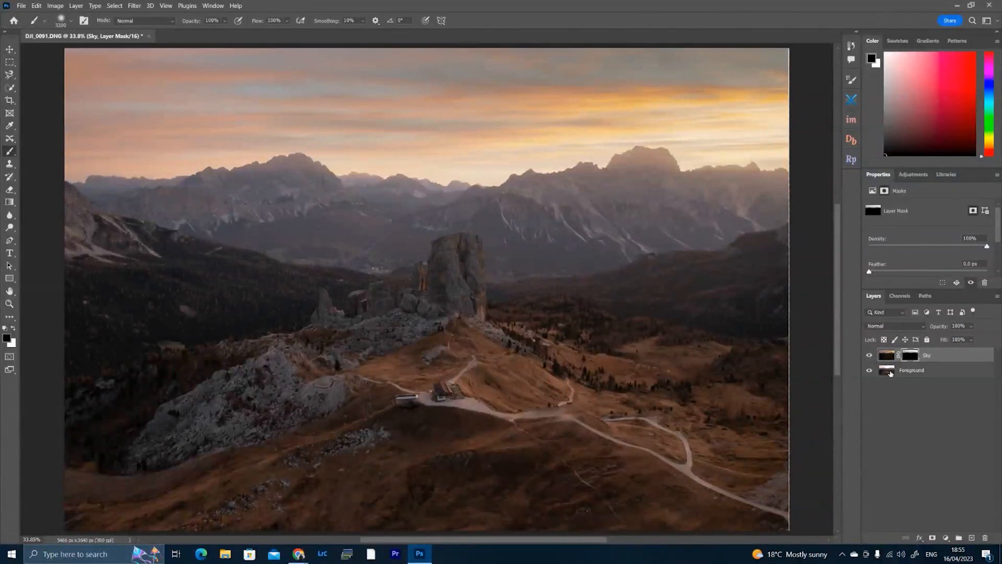
left_click_drag(894, 371, 912, 355)
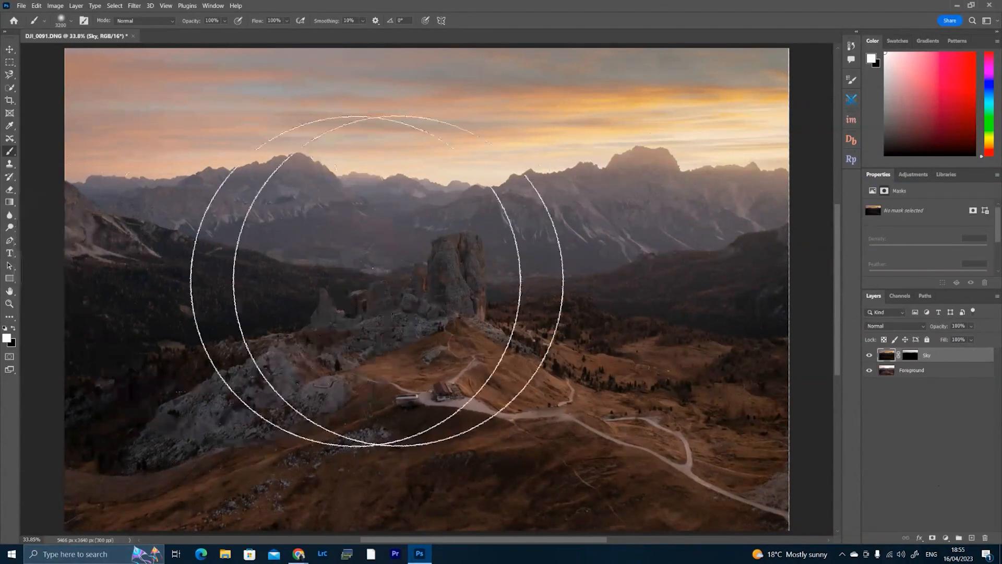
left_click(869, 356)
left_click(869, 356)
left_click(870, 357)
left_click(869, 357)
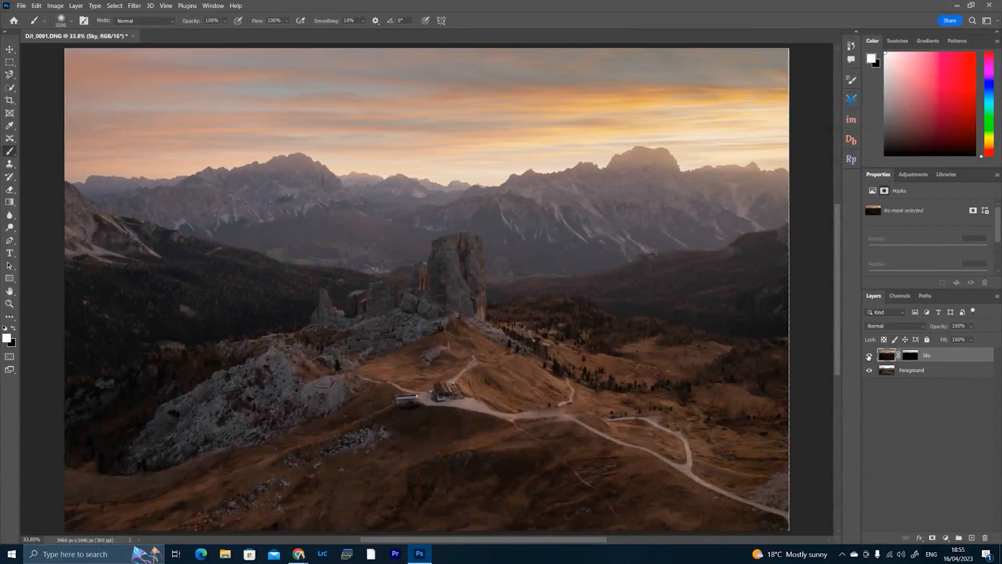
Delete the layer mask from the Sky layer.
left_click(869, 356)
left_click(911, 355)
left_click_drag(911, 355, 985, 537)
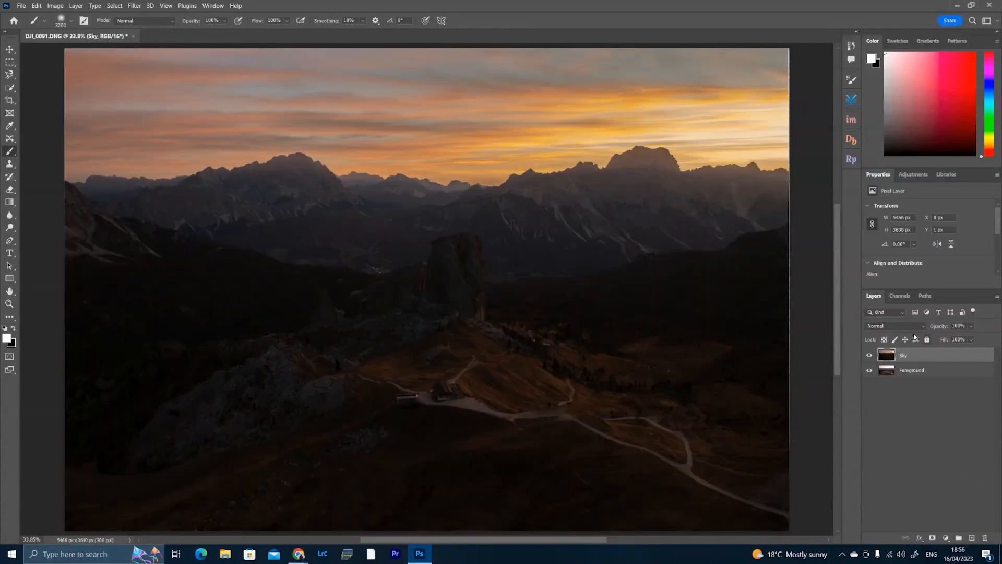
With the Sky layer hidden, add a new mask filled by Apply Image from merged RGB, Multiply at 100% opacity, and show the layer.
left_click(869, 357)
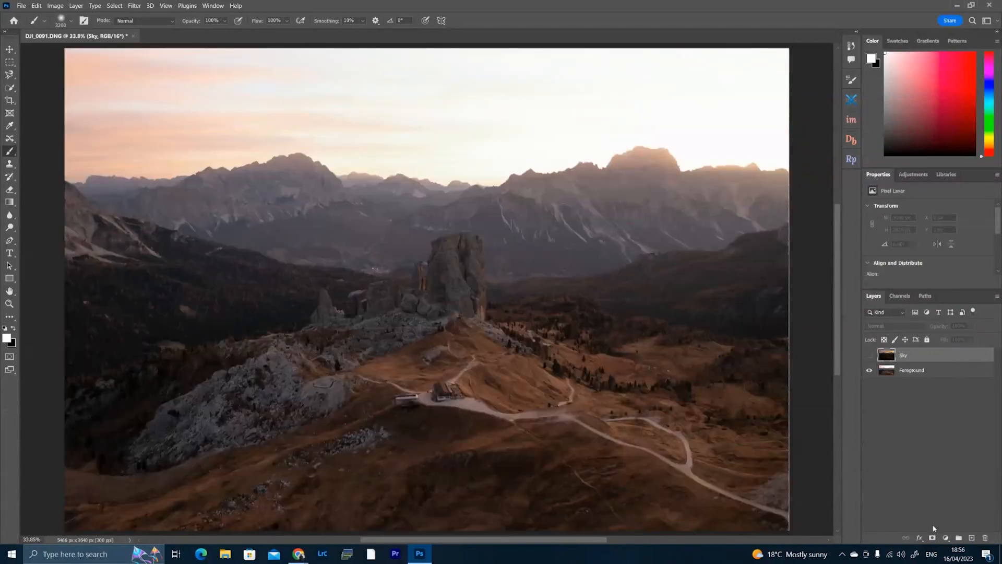
left_click(932, 538)
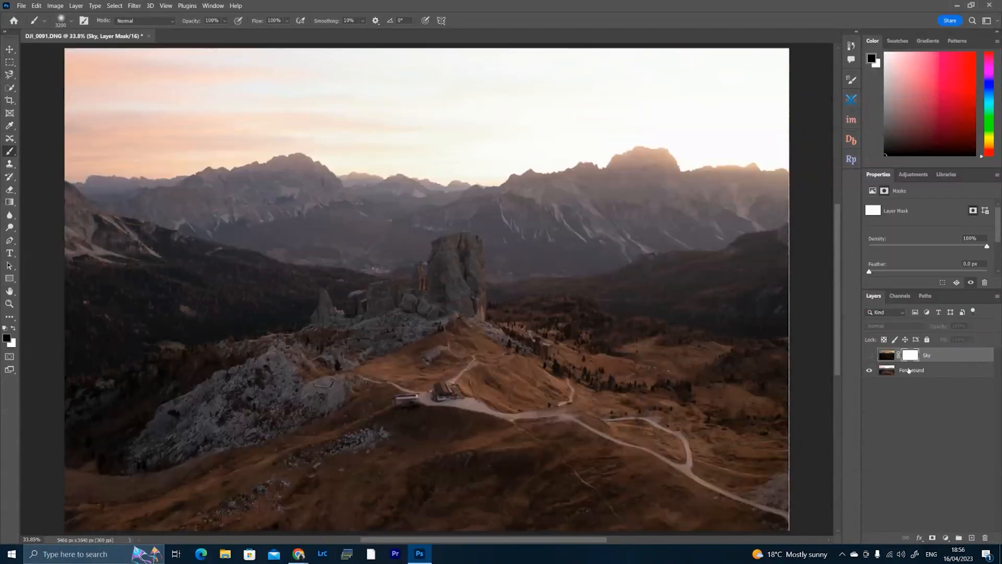
left_click(56, 5)
left_click(78, 141)
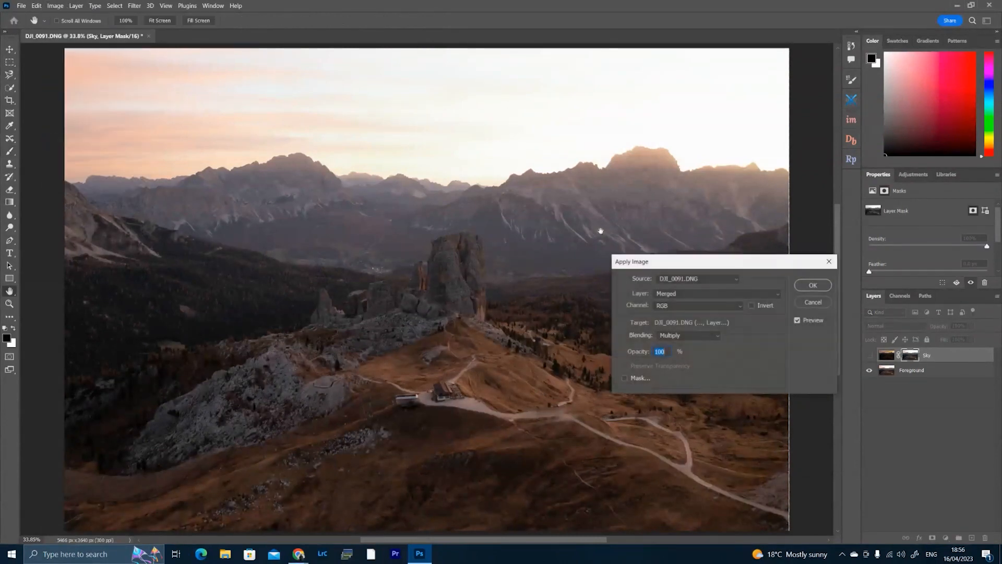
left_click(813, 285)
key("b")
left_click(869, 355)
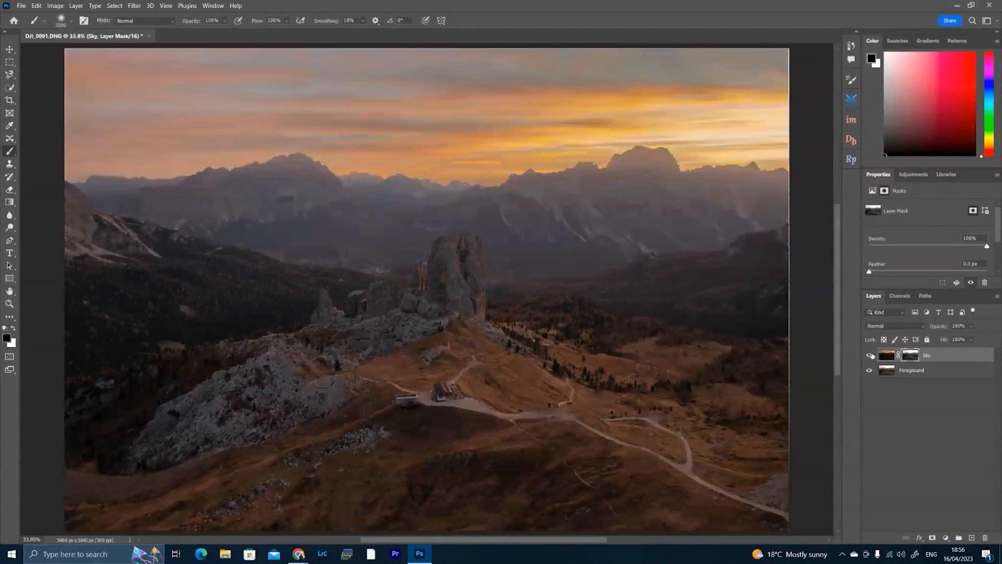
Reduce the brush size to 2200 px.
key("bracketleft")
key("bracketleft")
key("bracketleft")
key("bracketleft")
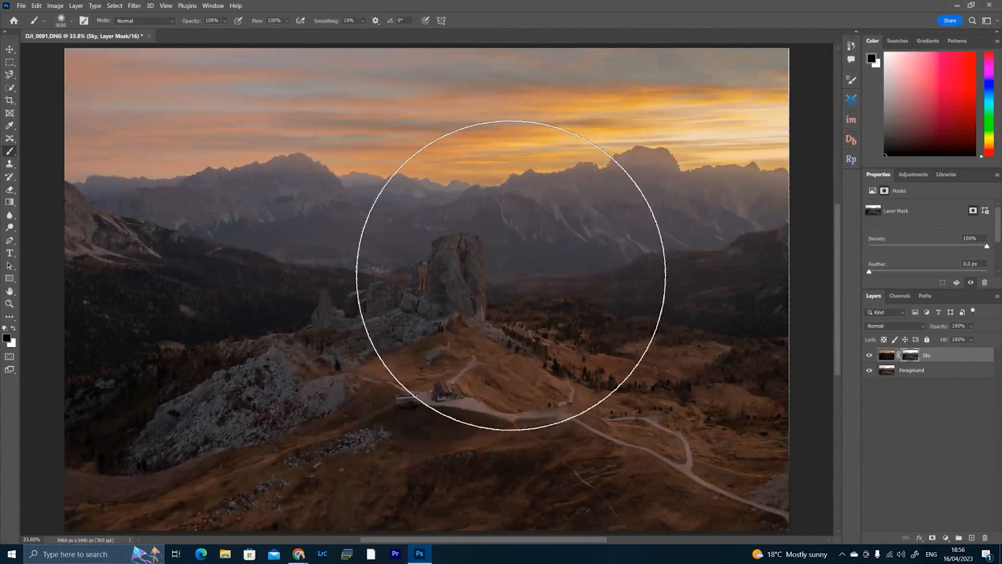
key("bracketleft")
key("bracketleft")
key("bracketleft")
key("bracketleft")
key("bracketleft")
key("bracketleft")
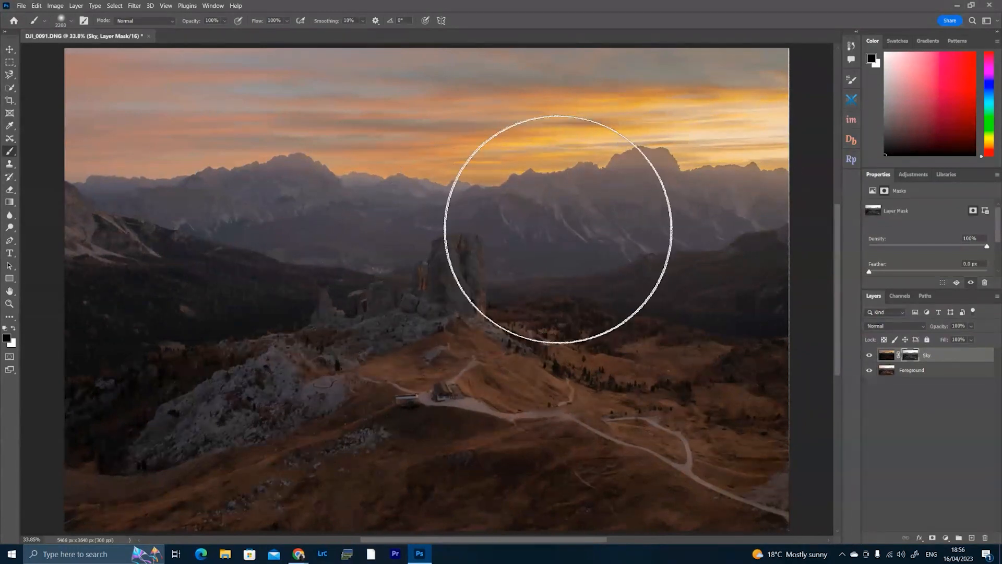
Display the Sky layer mask alone, darken it with Levels at a midtone input of 0.41, and return to the full image.
left_click(906, 358, "alt")
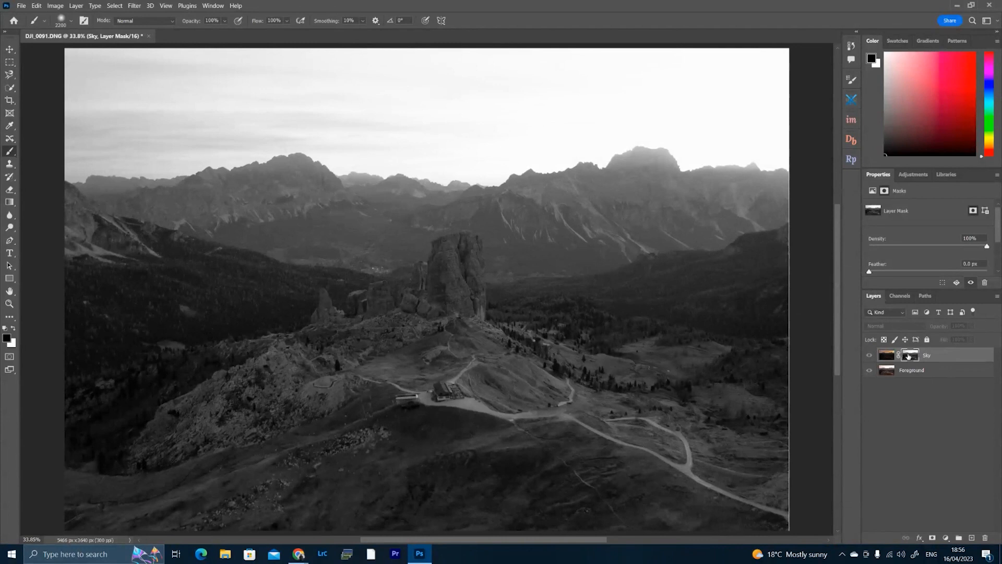
key("ctrl+l")
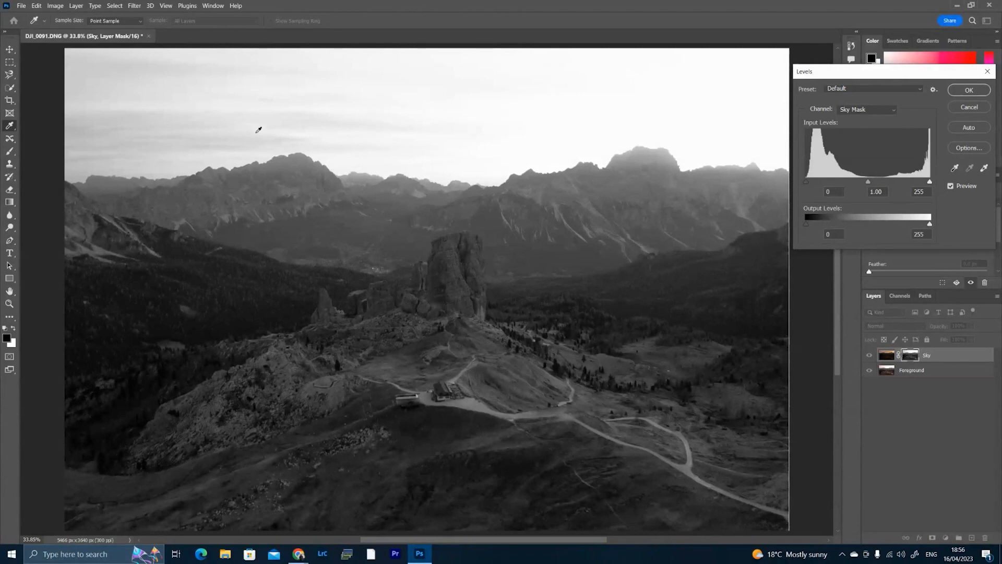
left_click_drag(869, 184, 899, 187)
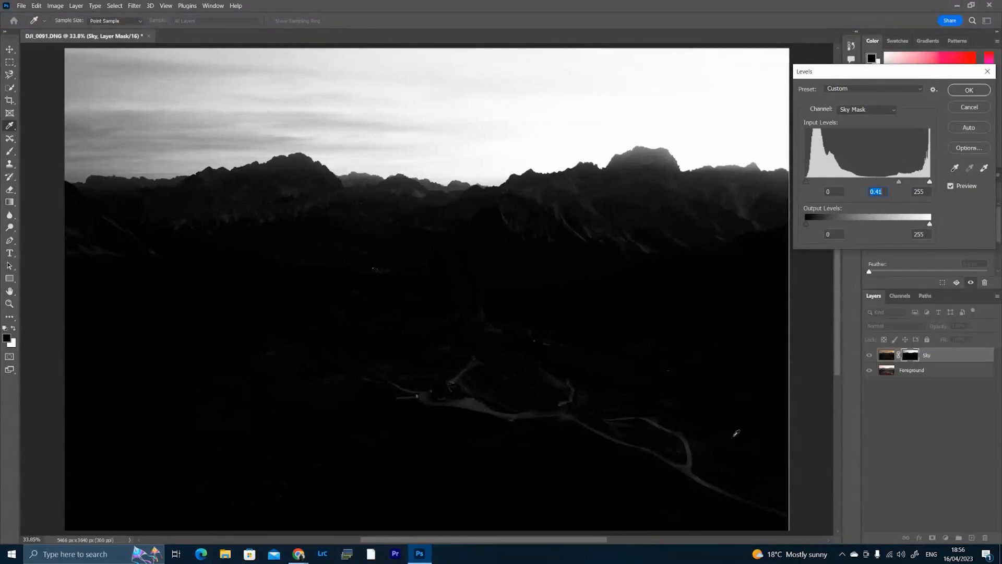
left_click(969, 92)
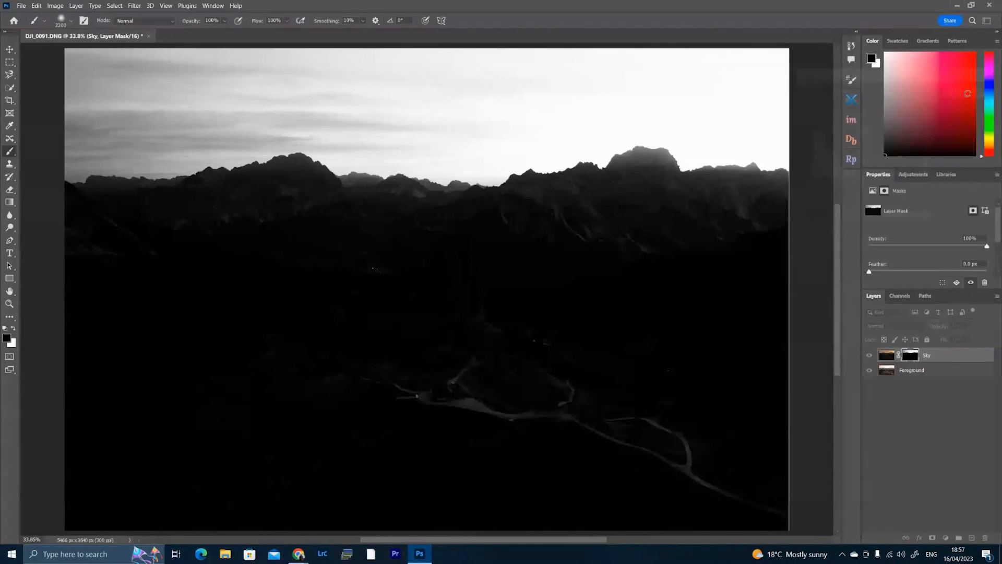
left_click(886, 355)
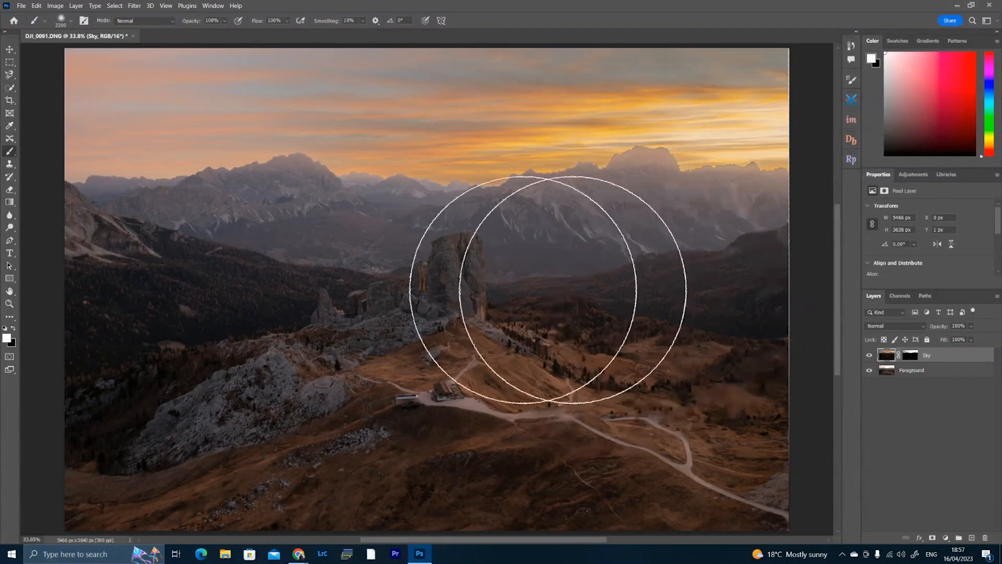
Compare the image with the Levels-adjusted Sky layer shown and hidden.
left_click(870, 356)
left_click(868, 355)
left_click(868, 355)
left_click(868, 356)
left_click(869, 356)
left_click(869, 356)
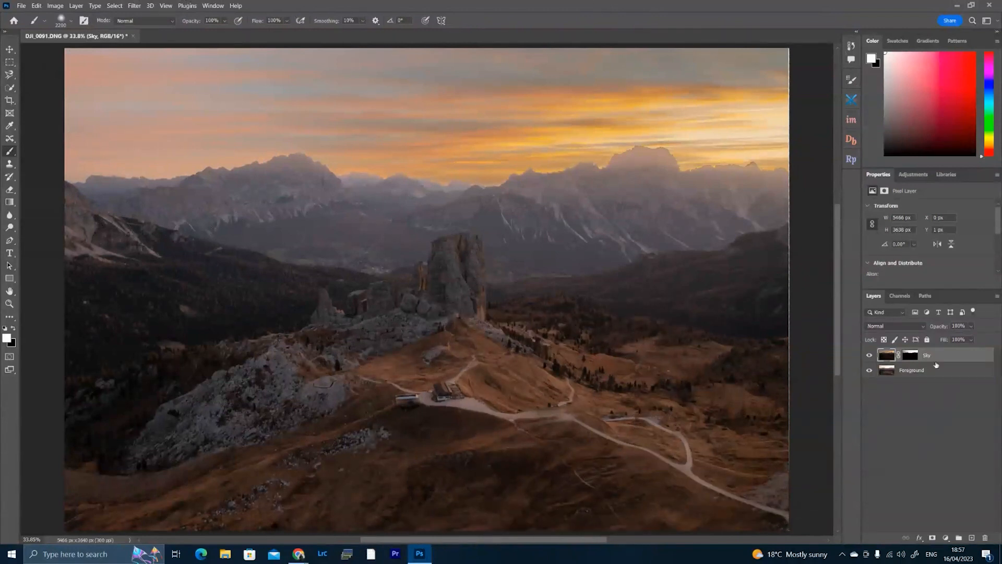
Paint black over the foreground and mountains on the Sky layer mask, finishing with a 2300 px brush at 18% opacity.
left_click(910, 356)
key("x")
key("bracketright")
key("bracketright")
key("bracketright")
key("bracketright")
key("bracketright")
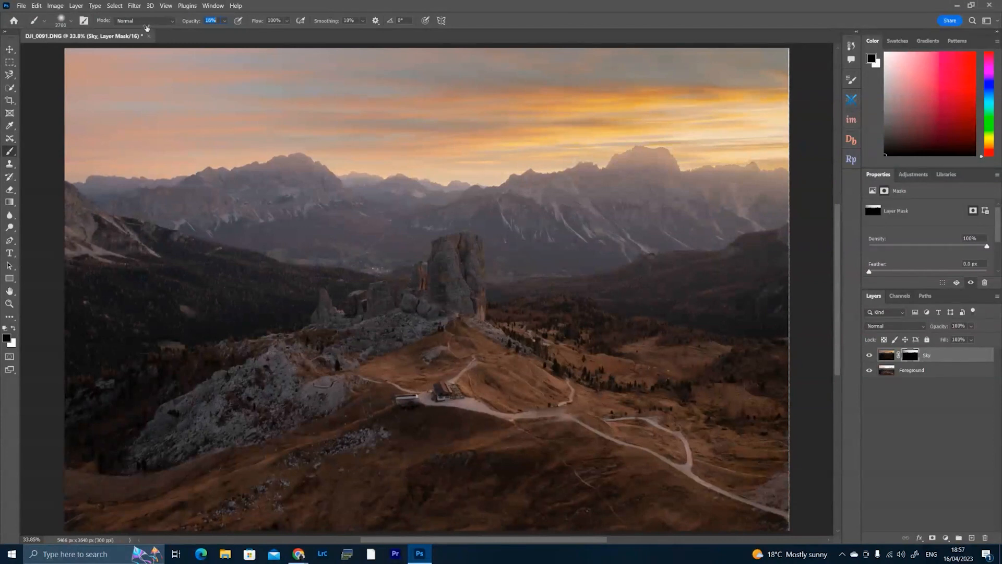
key("bracketleft")
key("bracketleft")
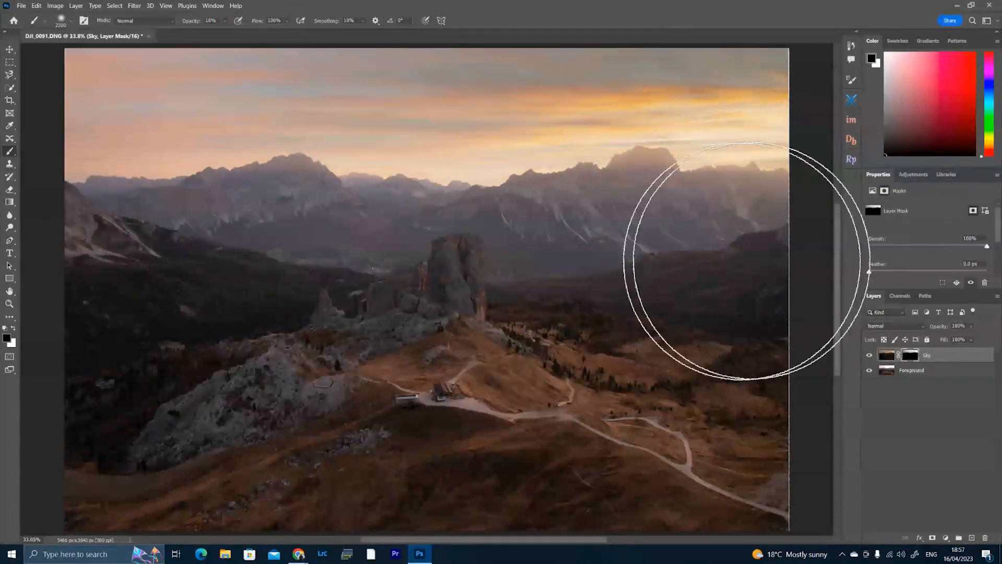
Check the refined sky blend by switching the Sky layer's visibility.
left_click(869, 356)
left_click(868, 358)
left_click(868, 357)
left_click(868, 358)
left_click(868, 358)
left_click(868, 358)
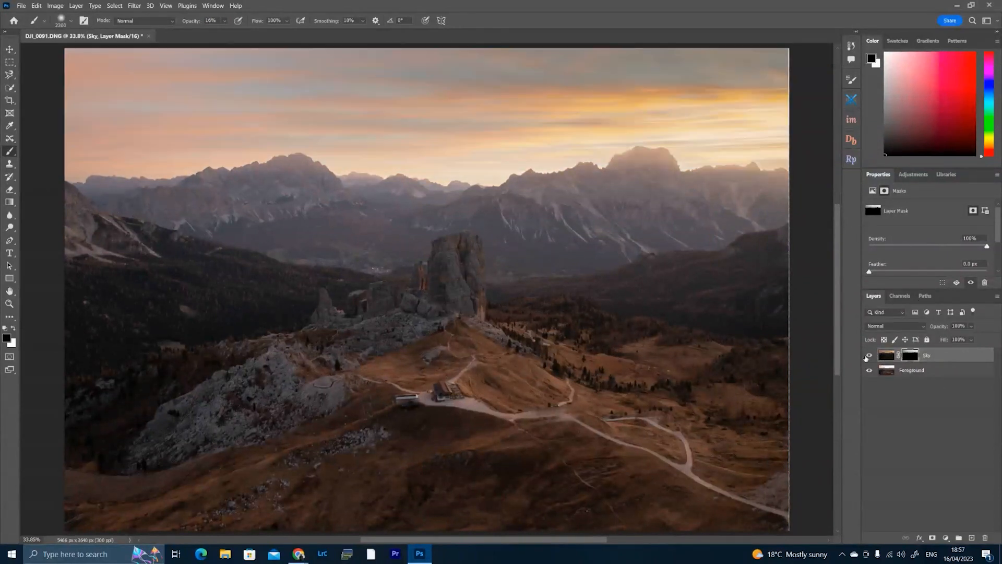
Stamp all visible layers, including the Sky layer, into a new layer at the top of the stack.
left_click(868, 356)
key("ctrl+shift+alt+e")
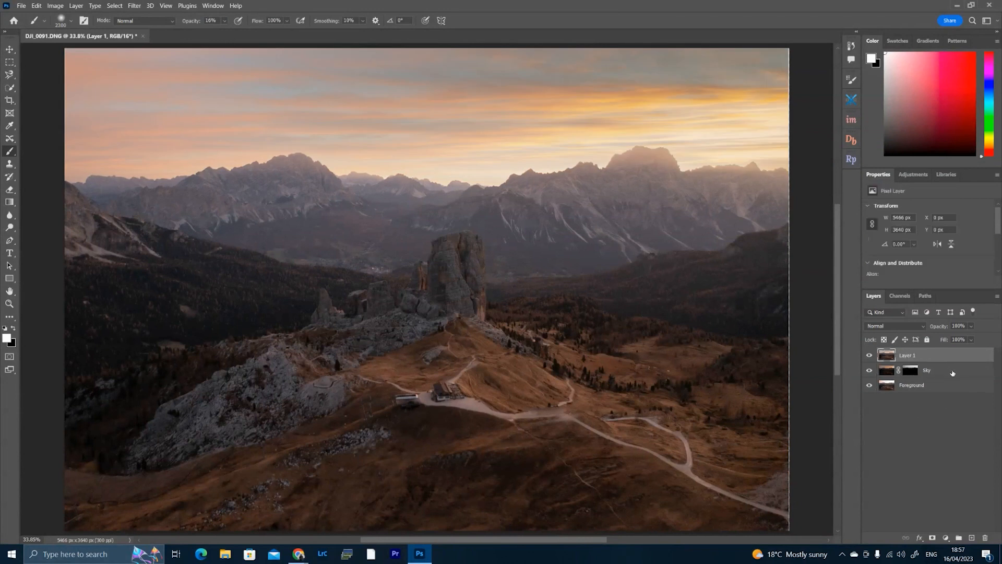